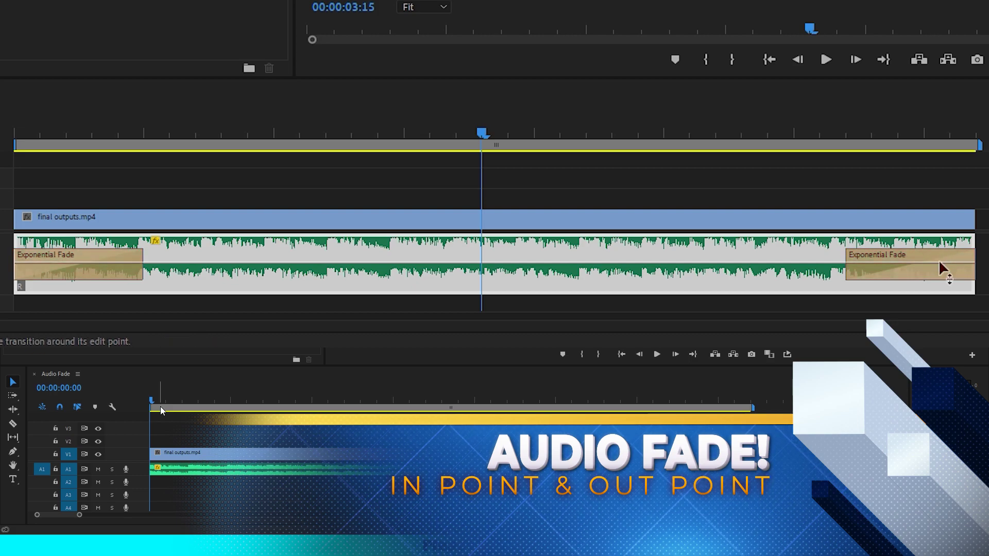
# Delete the Exponential Fade transition at the end of the A1 audio clip.
pyautogui.click(938, 260)
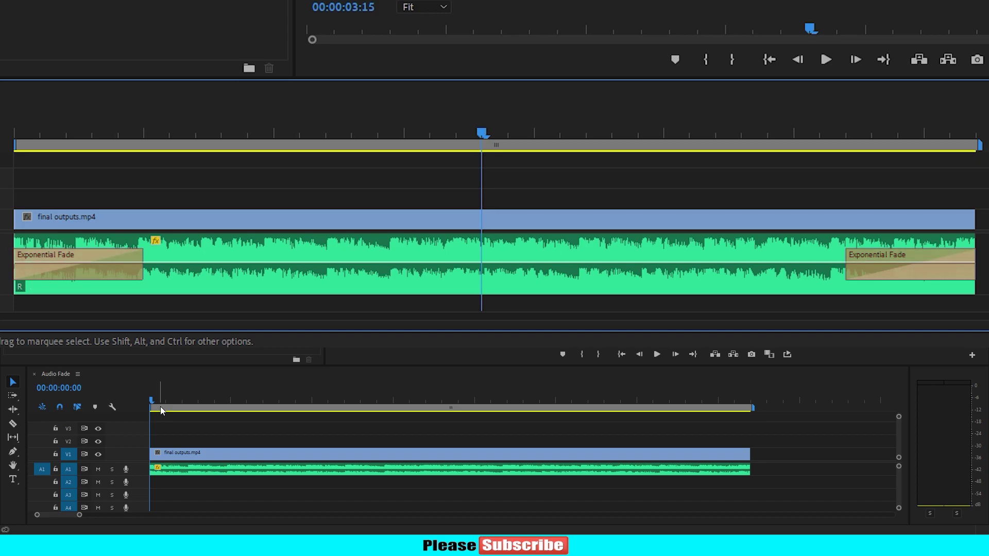
pyautogui.press('Delete')
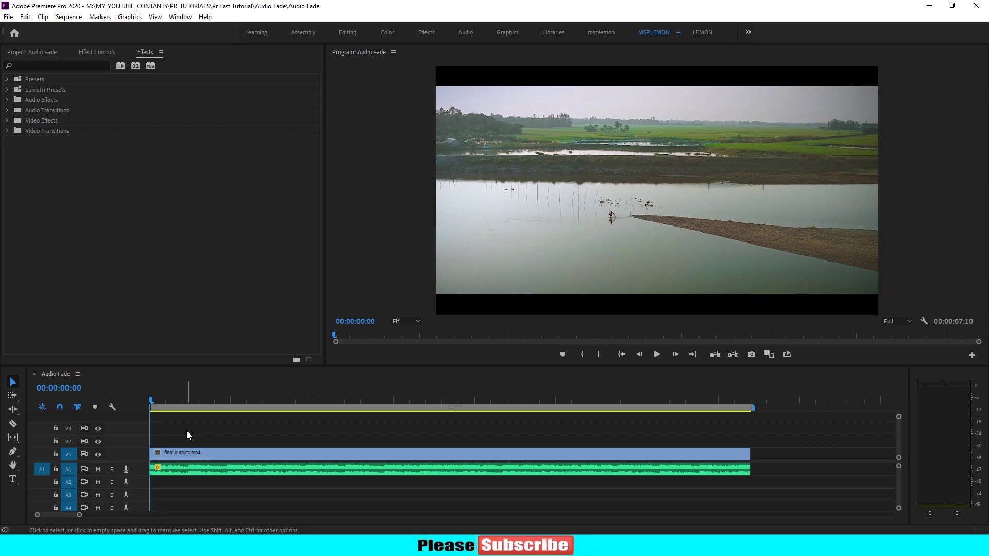
pyautogui.press('space')
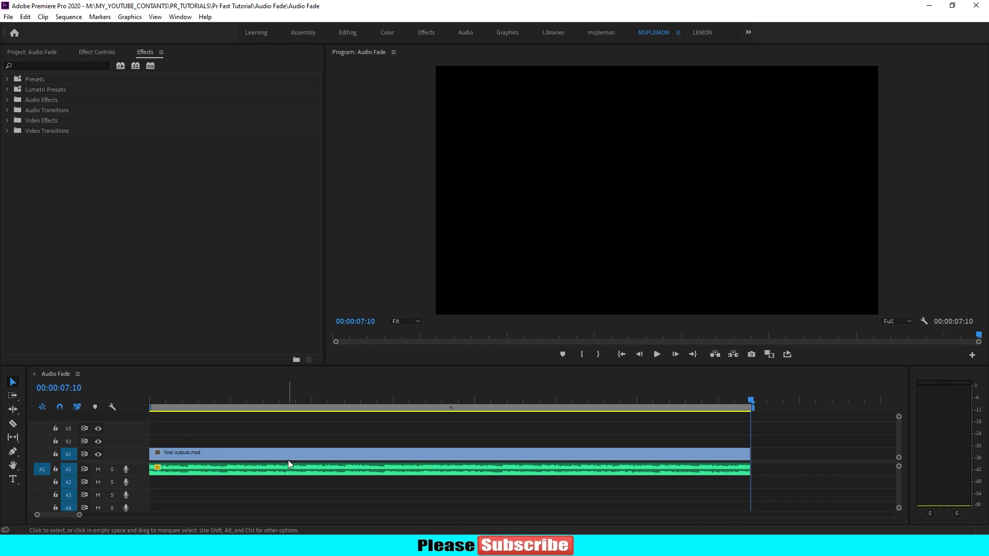
# Show the Effects panel and expand Audio Transitions > Crossfade to list its three crossfades.
pyautogui.click(140, 51)
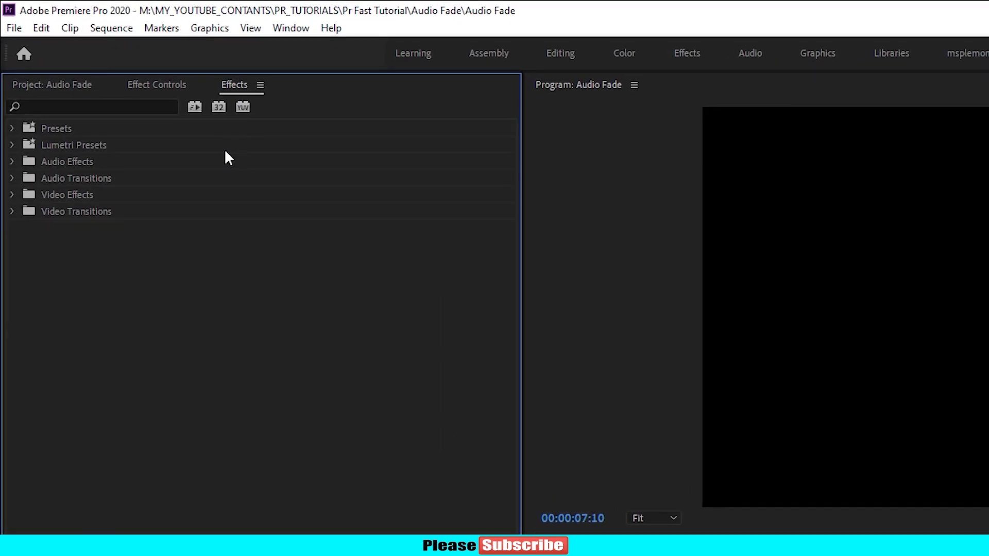
pyautogui.click(298, 34)
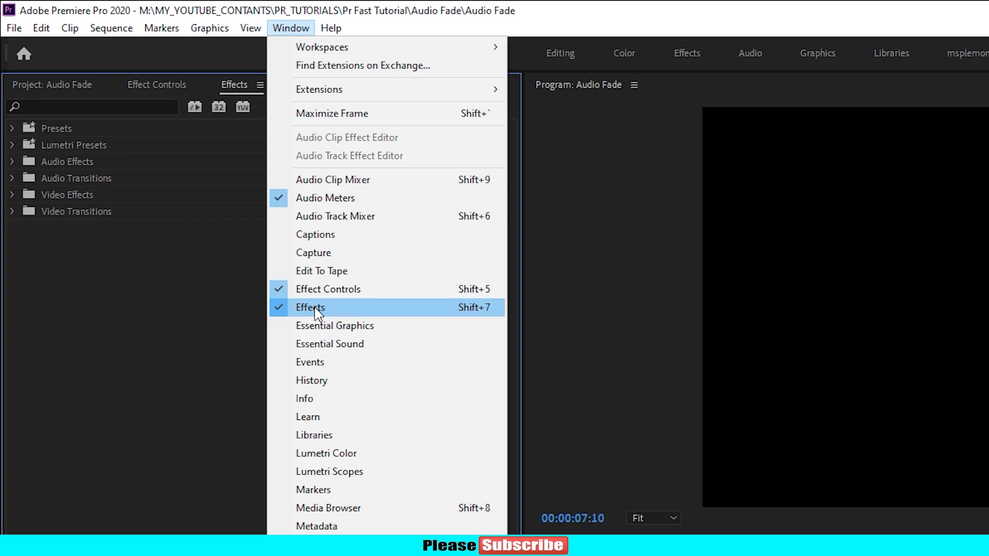
pyautogui.click(190, 332)
pyautogui.click(95, 107)
pyautogui.click(67, 179)
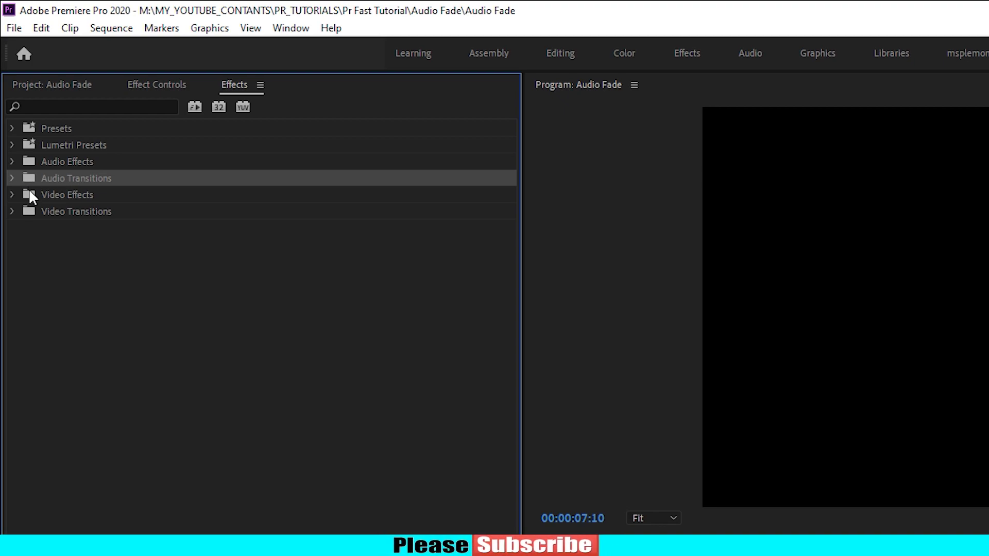
pyautogui.click(13, 178)
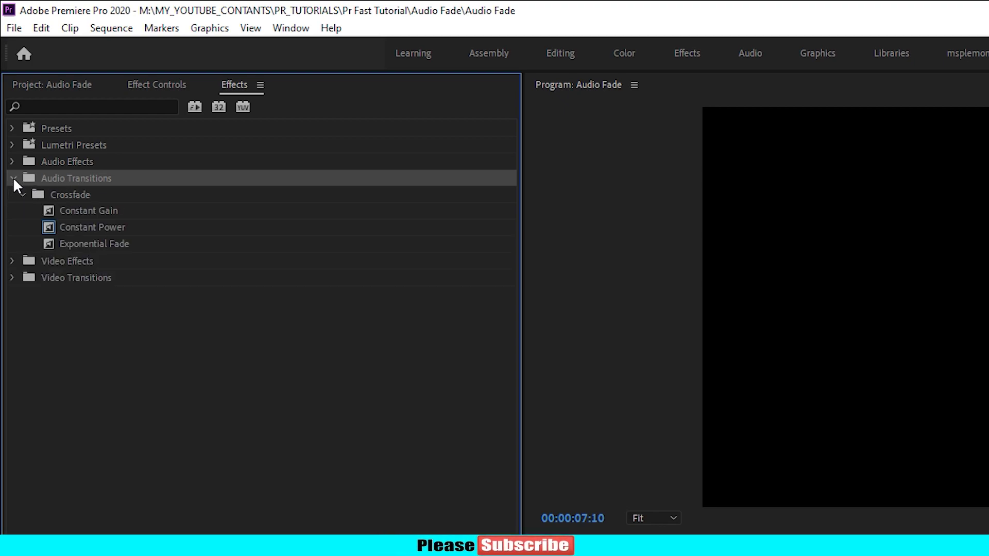
pyautogui.click(72, 198)
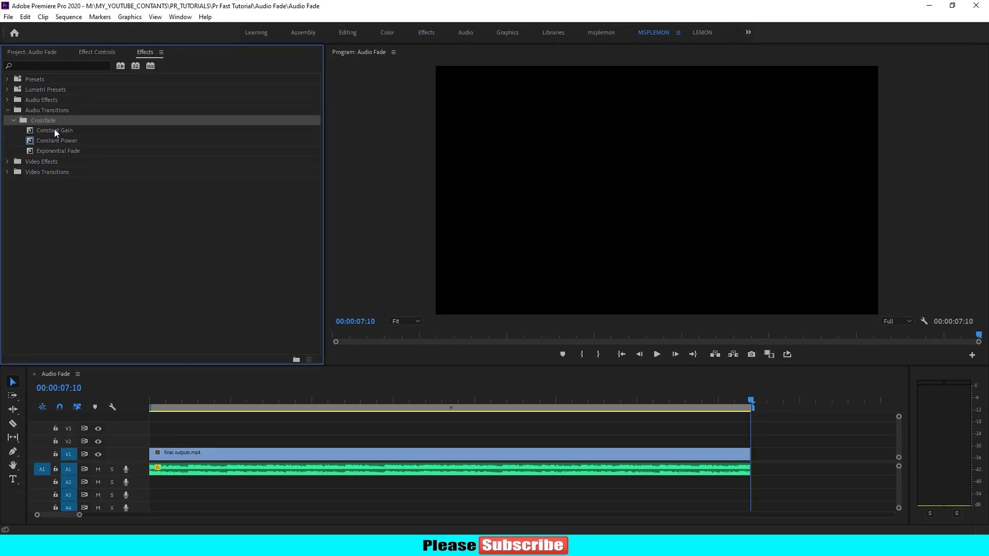
# Fade out the clip end with Constant Gain, preview it, then pick Constant Power instead.
pyautogui.click(57, 129)
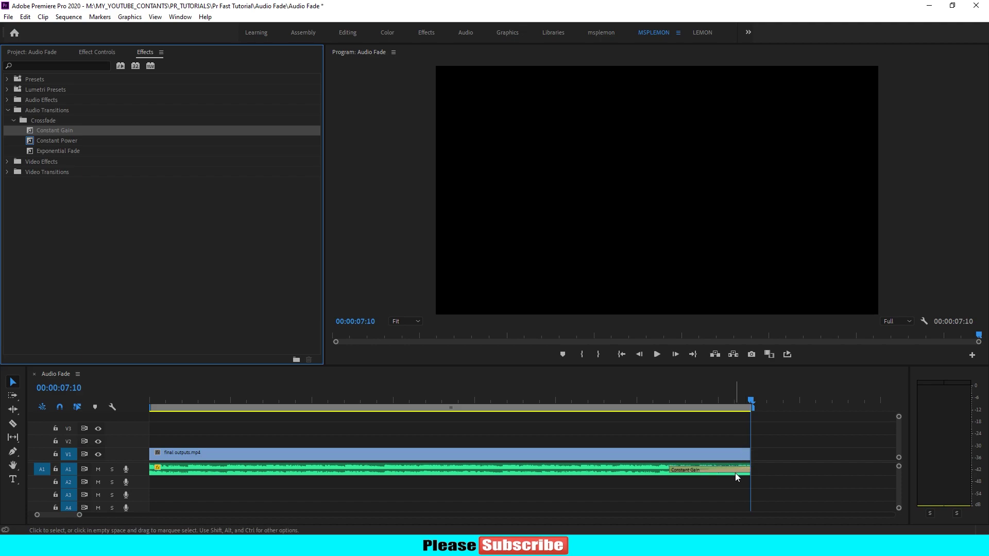
pyautogui.click(576, 400)
pyautogui.press('space')
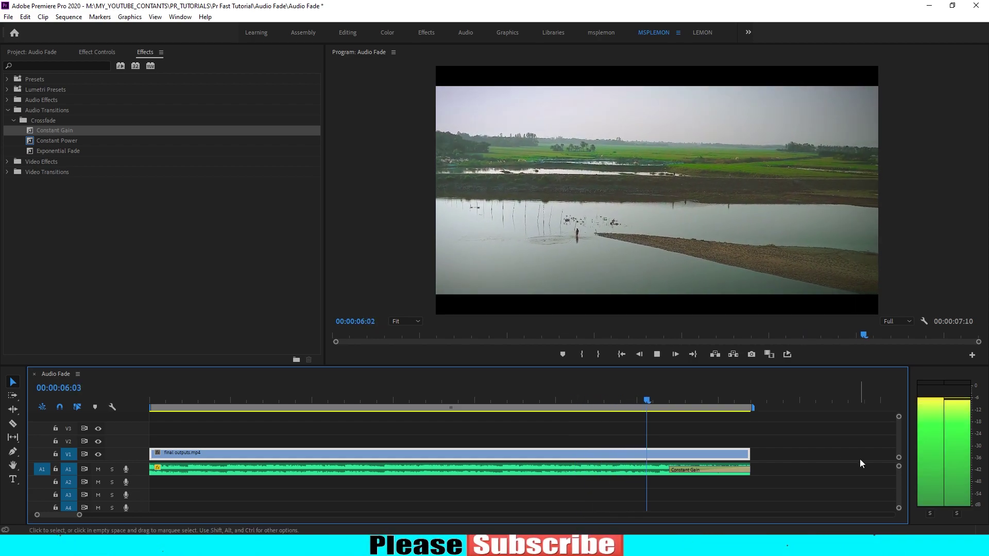
pyautogui.press('space')
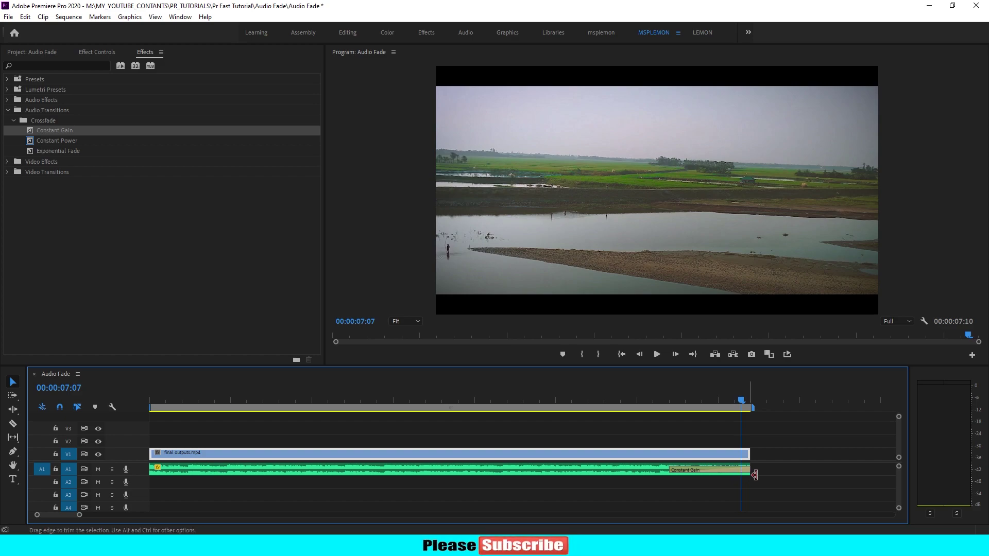
pyautogui.click(53, 143)
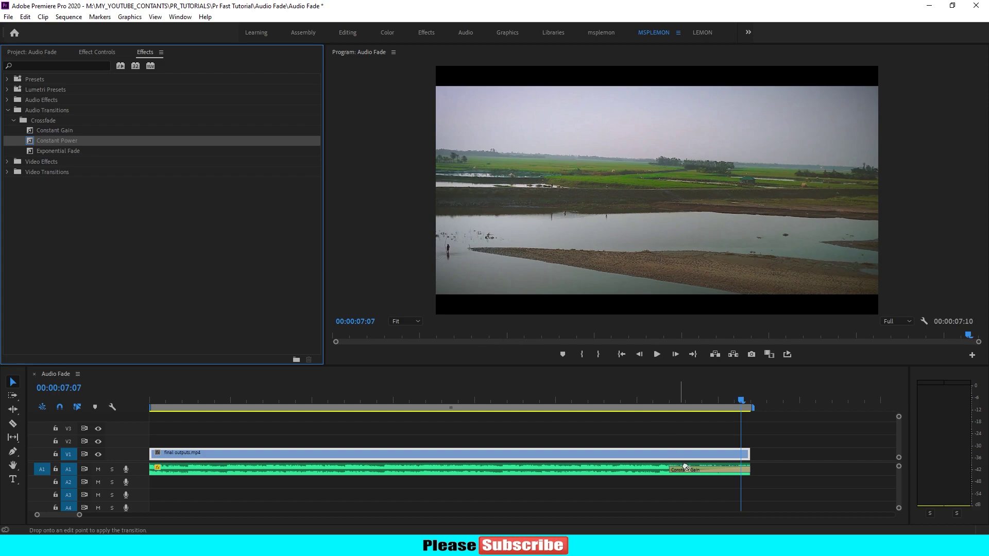
pyautogui.click(559, 409)
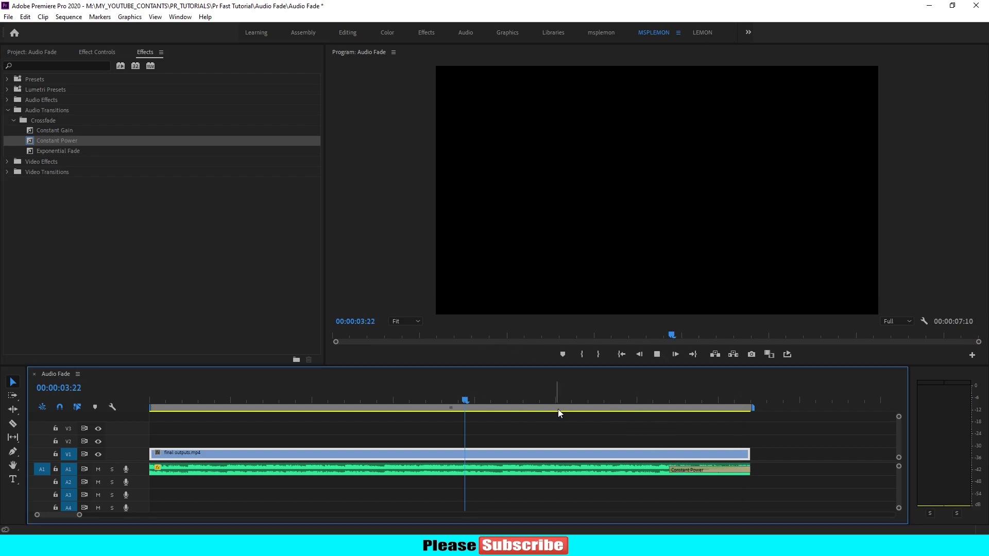
pyautogui.press('space')
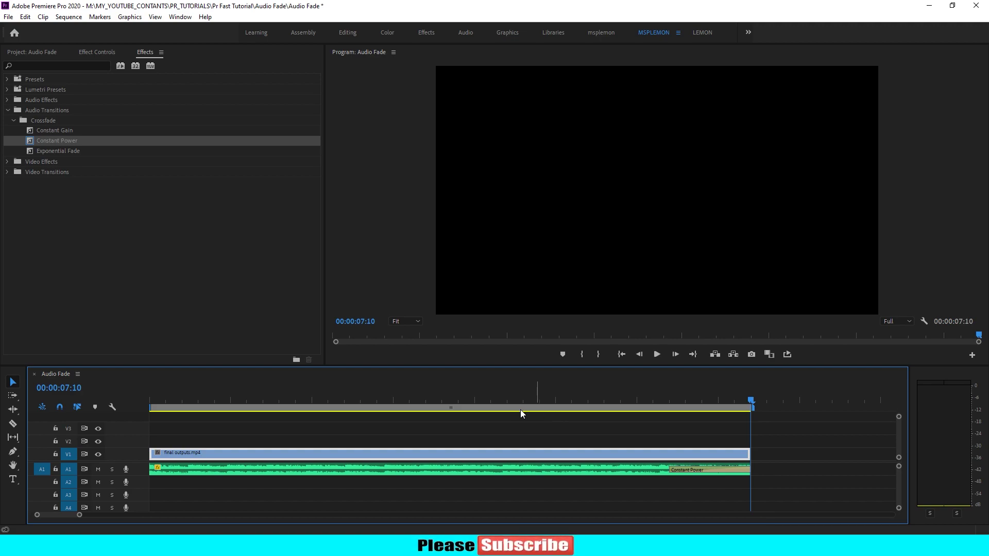
pyautogui.click(69, 153)
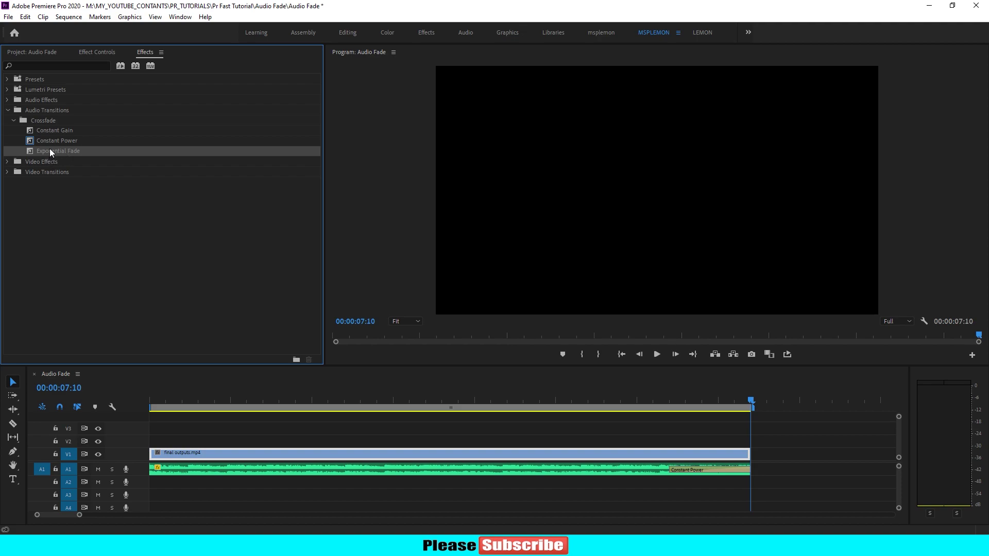
# Replace the clip's Constant Power fade-out with Exponential Fade and preview it.
pyautogui.moveTo(51, 152); pyautogui.dragTo(386, 298)
pyautogui.moveTo(683, 451); pyautogui.dragTo(681, 466)
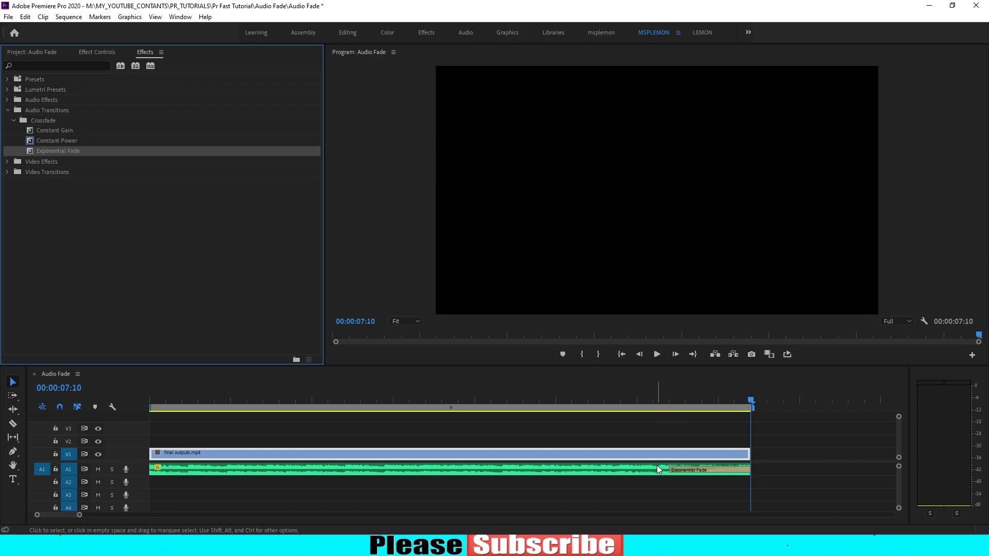
pyautogui.click(530, 400)
pyautogui.press('space')
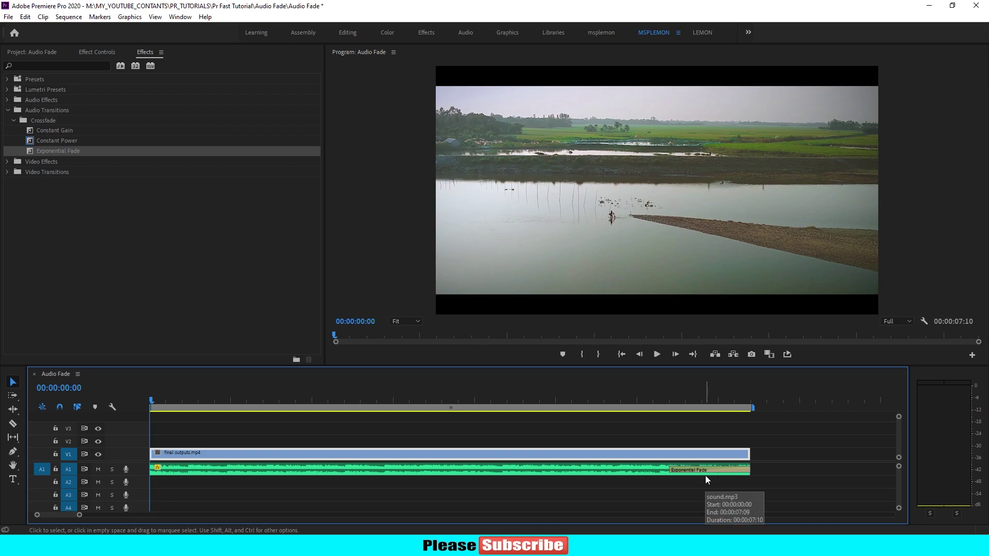
# Add an Exponential Fade at the clip's start and play to hear the fade-in.
pyautogui.click(50, 150)
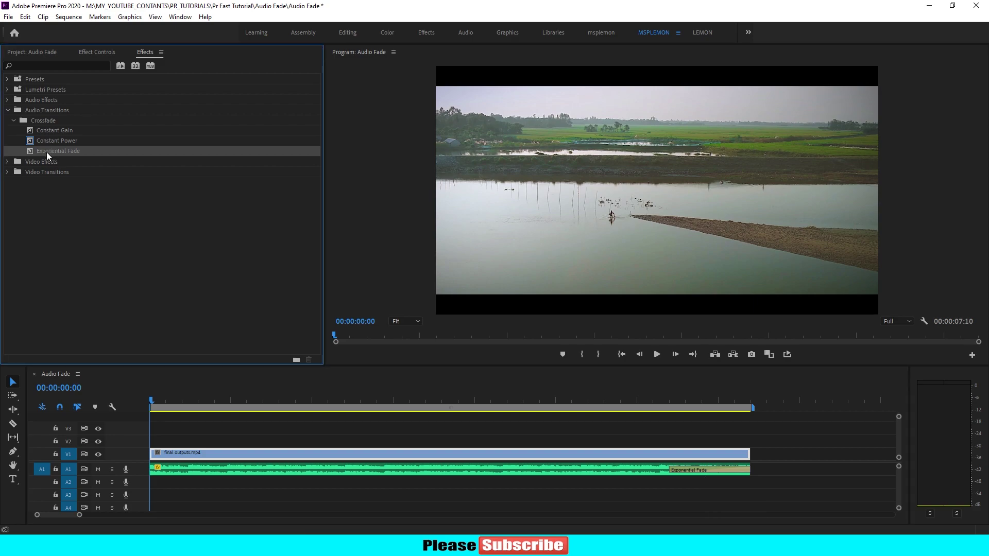
pyautogui.moveTo(46, 151)
pyautogui.mouseDown()
pyautogui.moveTo(156, 443)
pyautogui.moveTo(154, 469)
pyautogui.mouseUp()
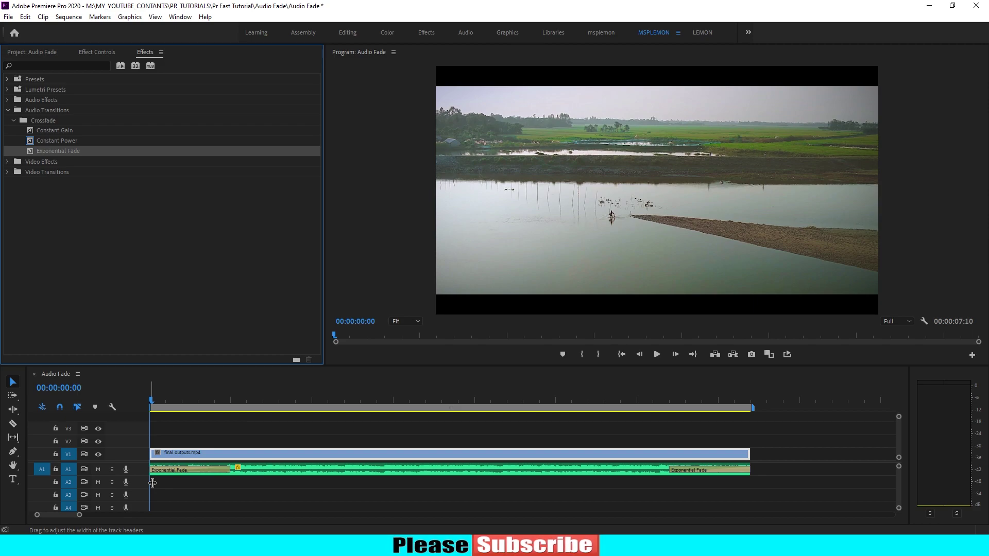
pyautogui.press('space')
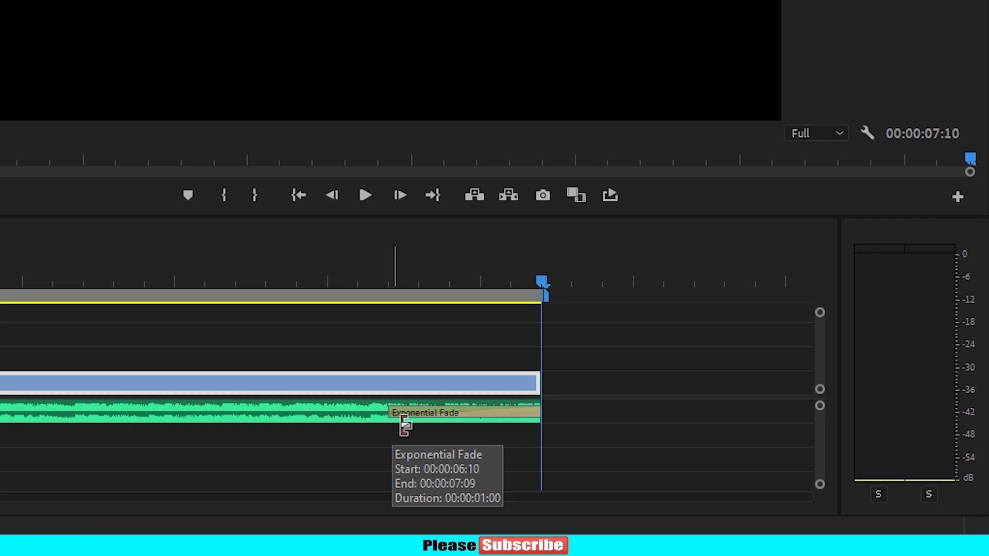
# Stretch the end Exponential Fade leftward toward mid-clip and preview the longer fade-out.
pyautogui.moveTo(405, 425); pyautogui.dragTo(340, 418)
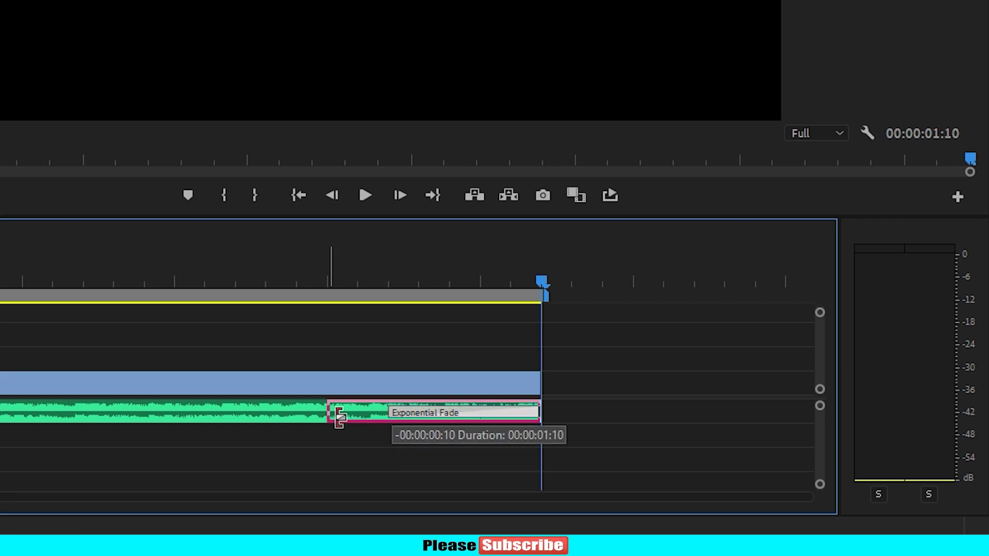
pyautogui.moveTo(274, 427); pyautogui.dragTo(252, 424)
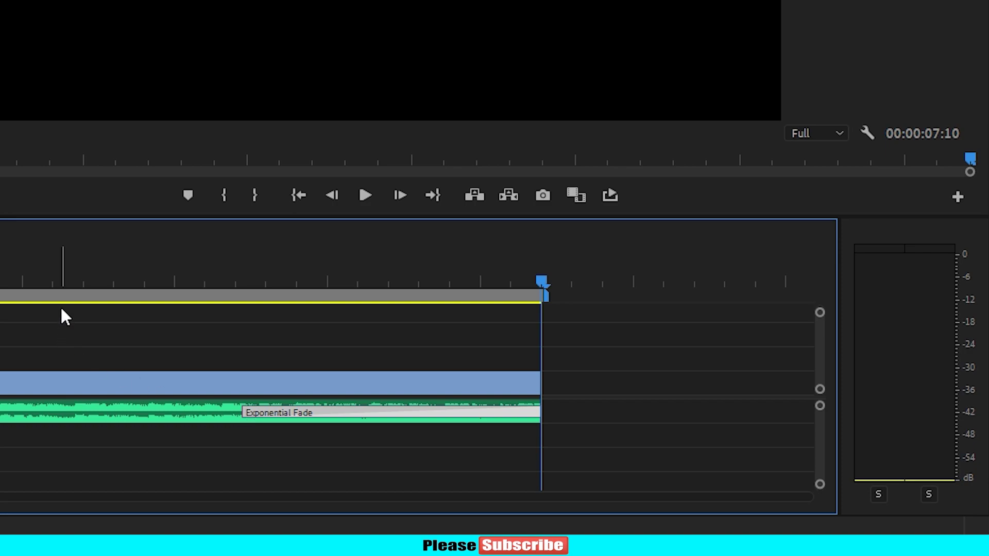
pyautogui.click(48, 274)
pyautogui.press('space')
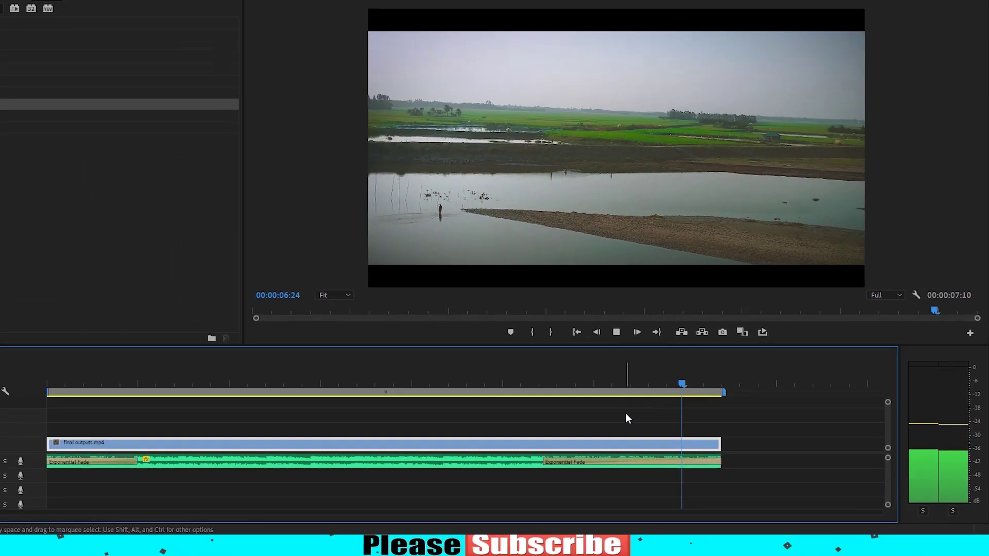
pyautogui.press('space')
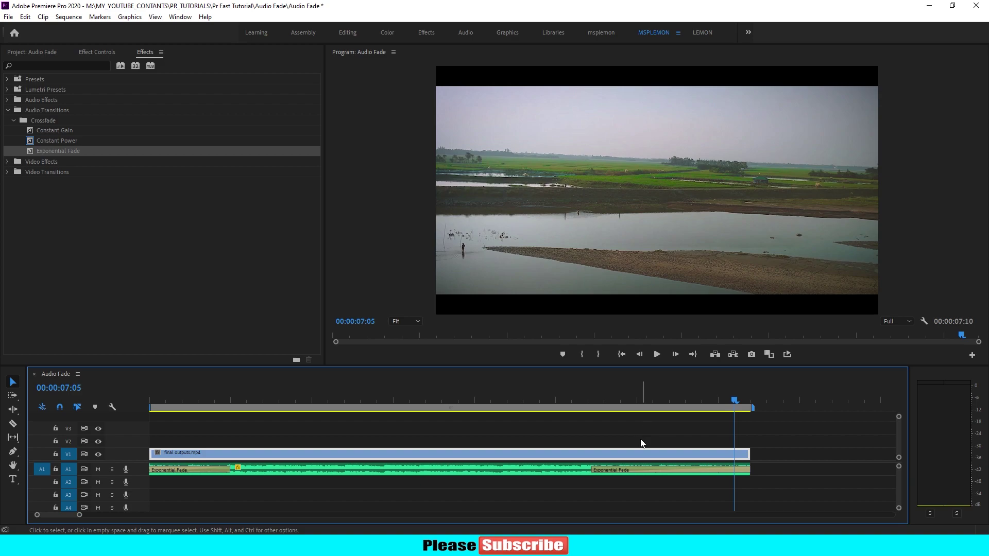
# Delete the end and start Exponential Fades, then expand the A1 track to show volume.
pyautogui.click(628, 469)
pyautogui.press('Delete')
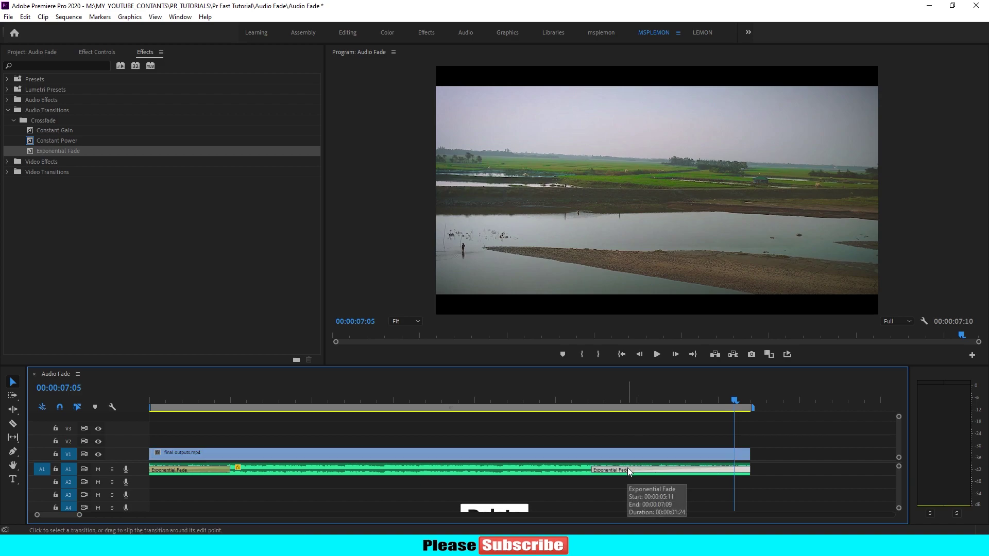
pyautogui.click(214, 468)
pyautogui.press('Delete')
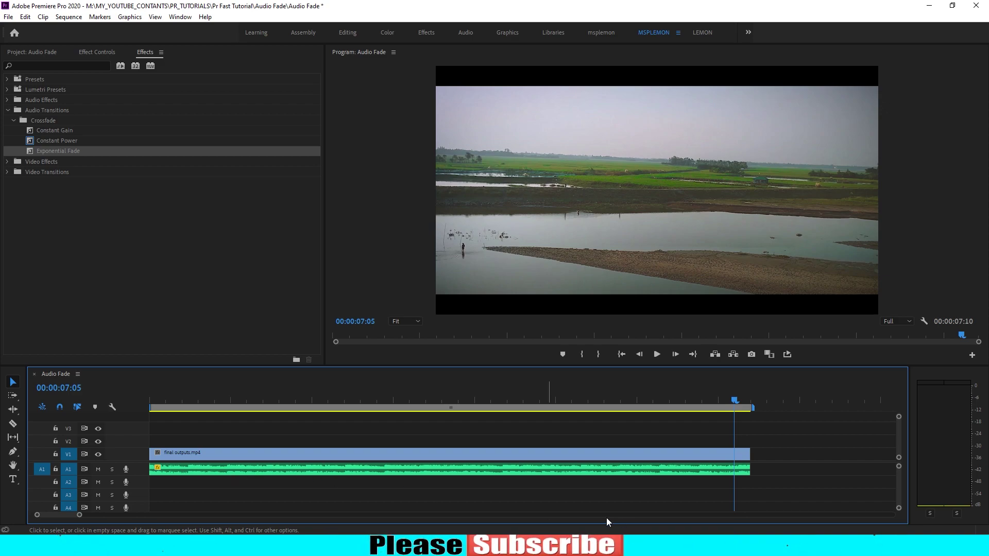
pyautogui.doubleClick(136, 468)
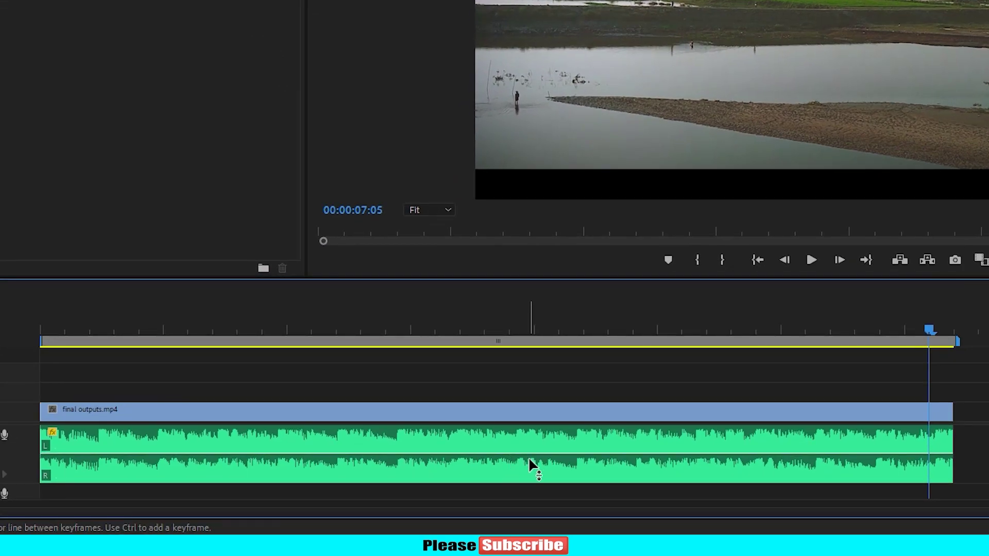
# Lower then raise the clip's volume line past -5.3 dB and add a keyframe near the end.
pyautogui.moveTo(530, 453); pyautogui.dragTo(535, 507)
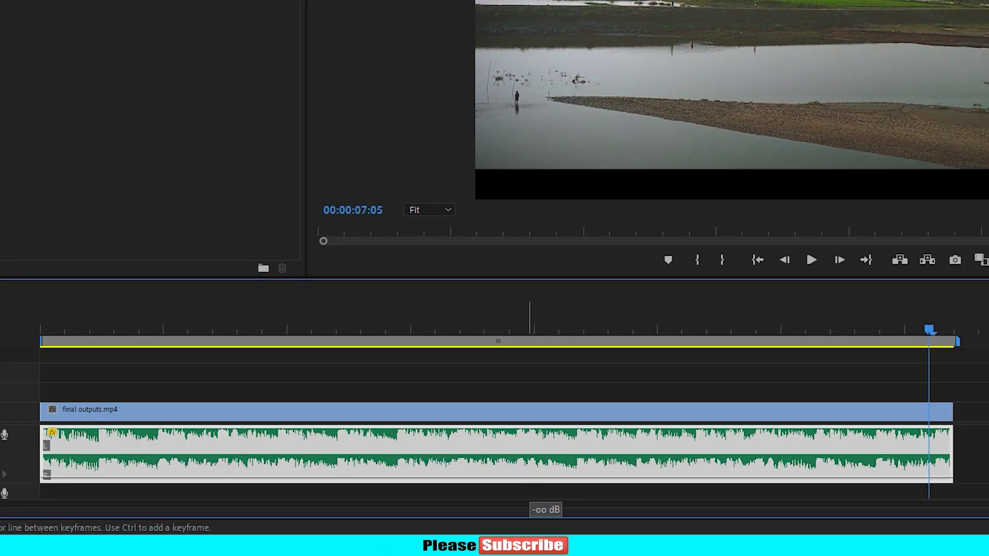
pyautogui.click(573, 329)
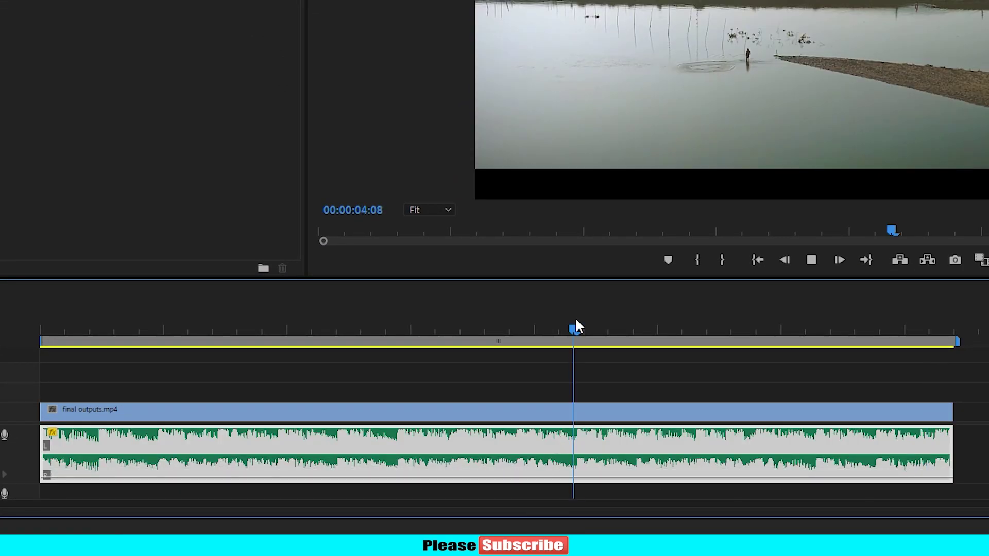
pyautogui.press('space')
pyautogui.press('space')
pyautogui.moveTo(531, 479); pyautogui.dragTo(531, 456)
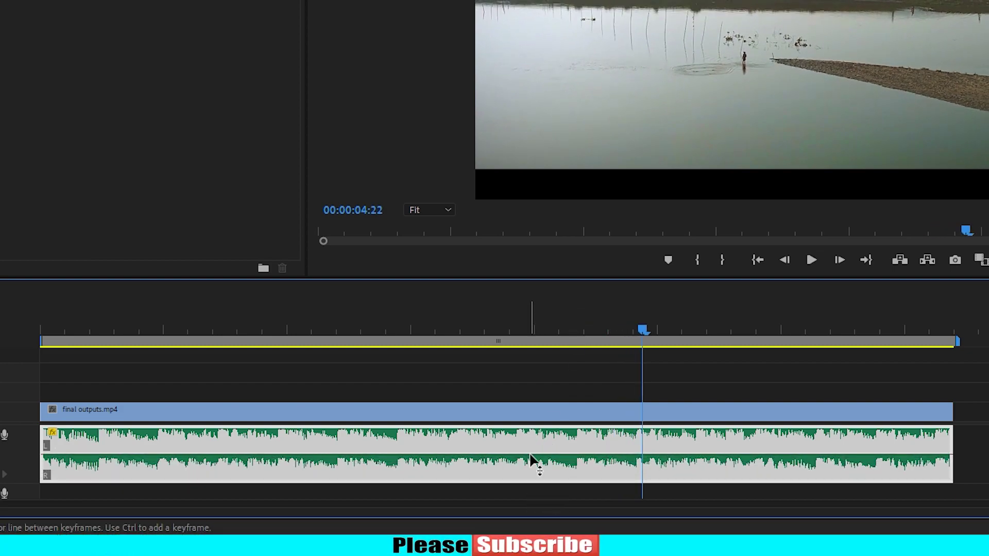
pyautogui.moveTo(533, 458)
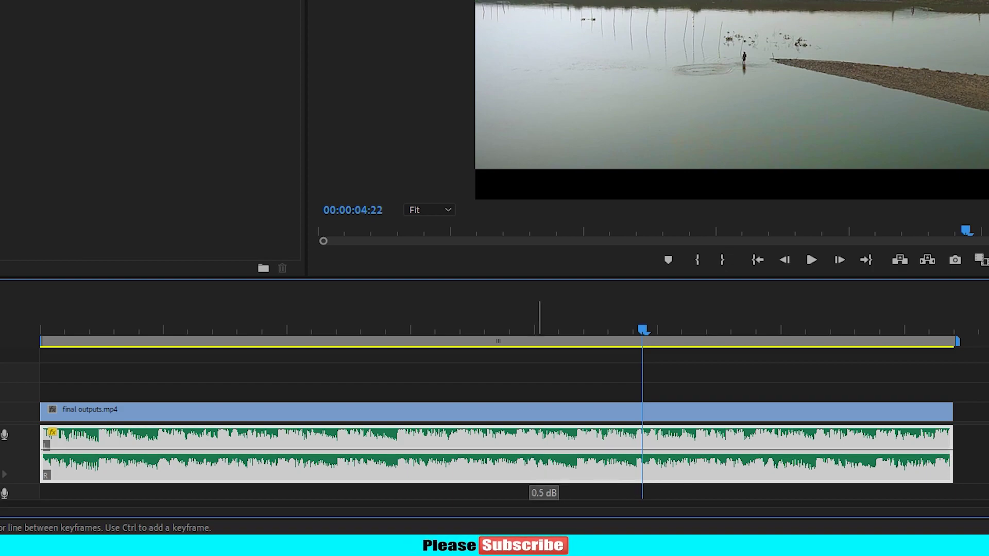
pyautogui.moveTo(535, 456); pyautogui.dragTo(537, 443)
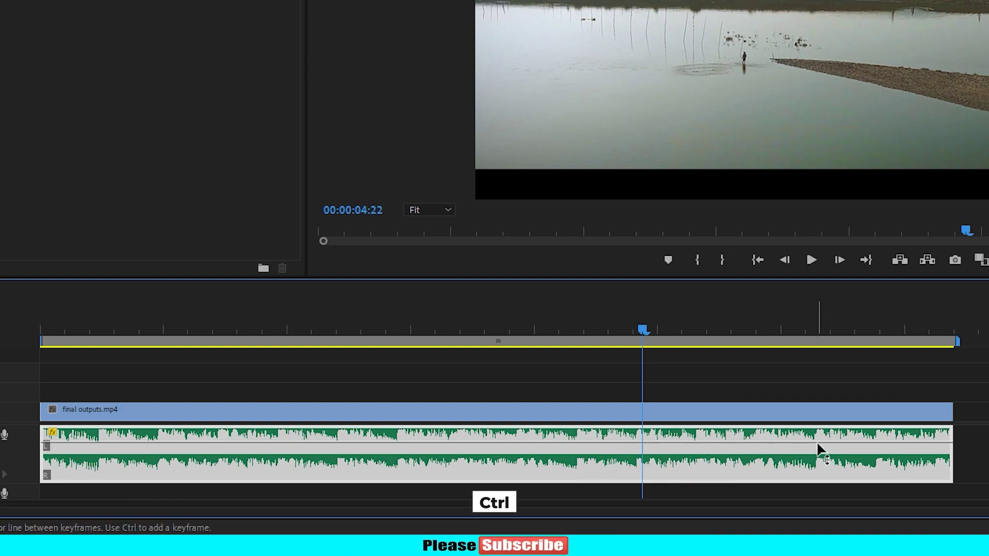
pyautogui.moveTo(819, 450)
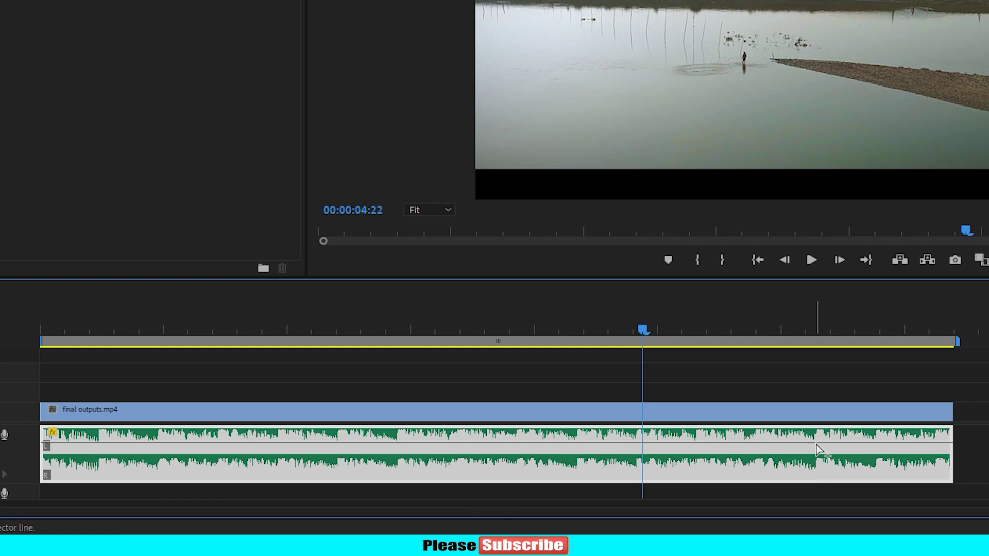
pyautogui.keyDown('ctrl'); pyautogui.click(818, 443); pyautogui.keyUp('ctrl')
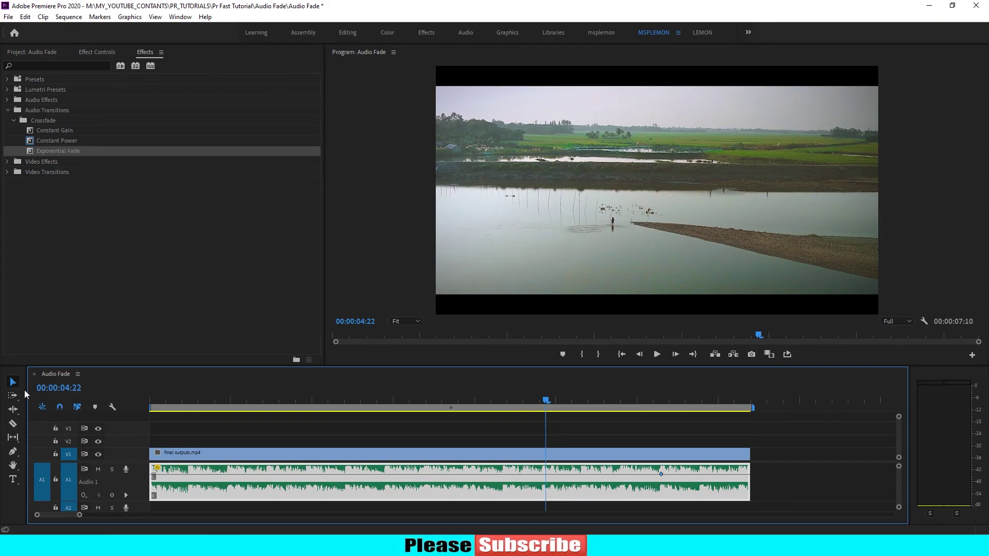
# Add a keyframe at the clip's very end with the Pen tool, drag it down, and preview.
pyautogui.click(16, 455)
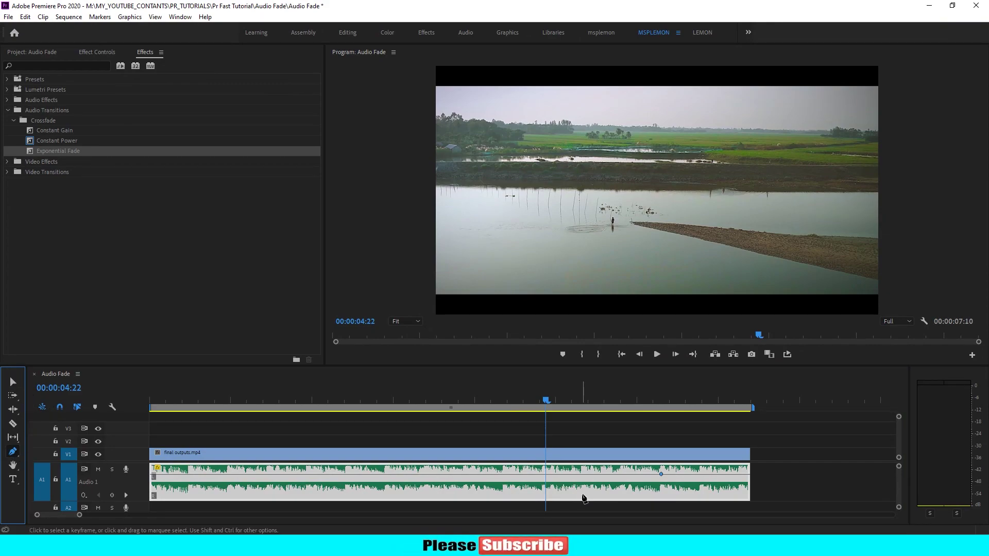
pyautogui.click(724, 474)
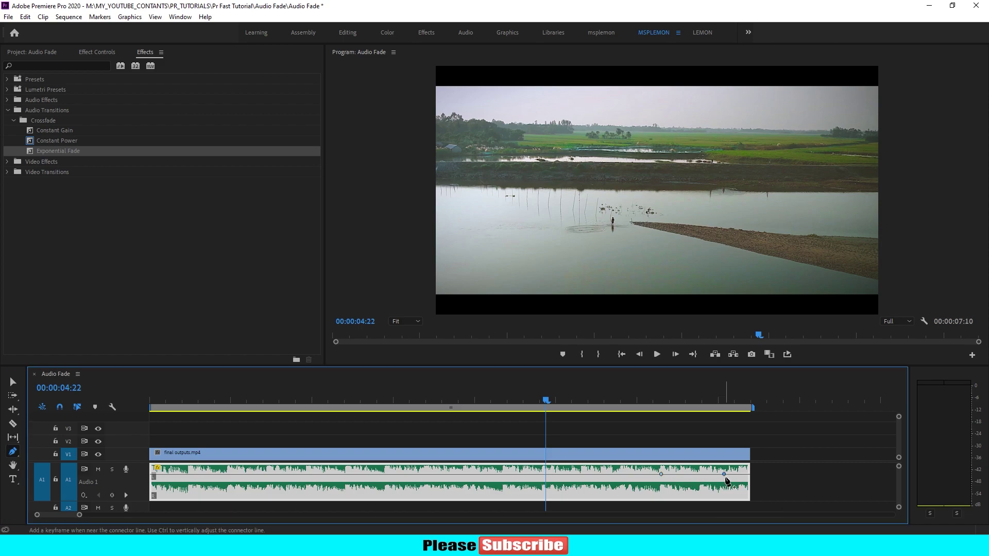
pyautogui.press('v')
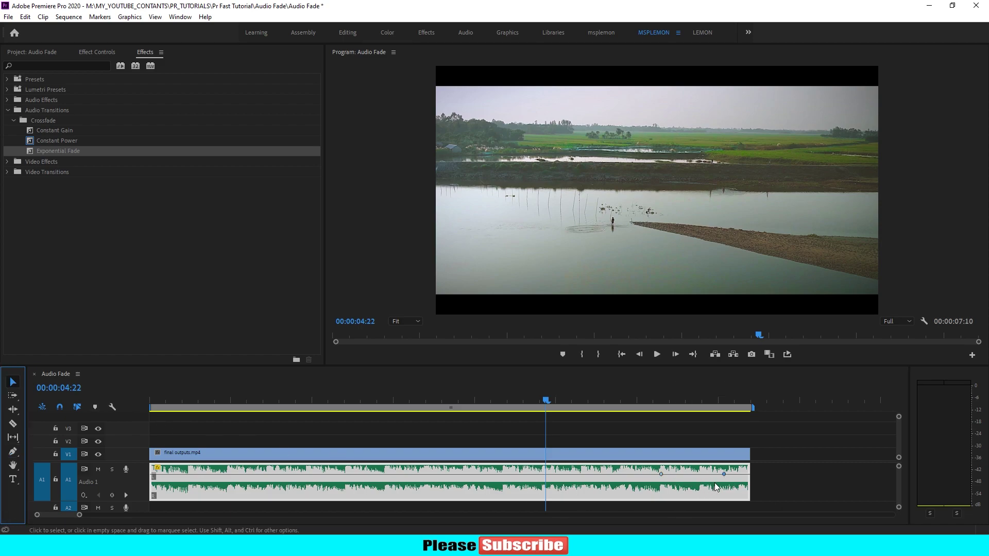
pyautogui.moveTo(724, 474); pyautogui.dragTo(727, 479)
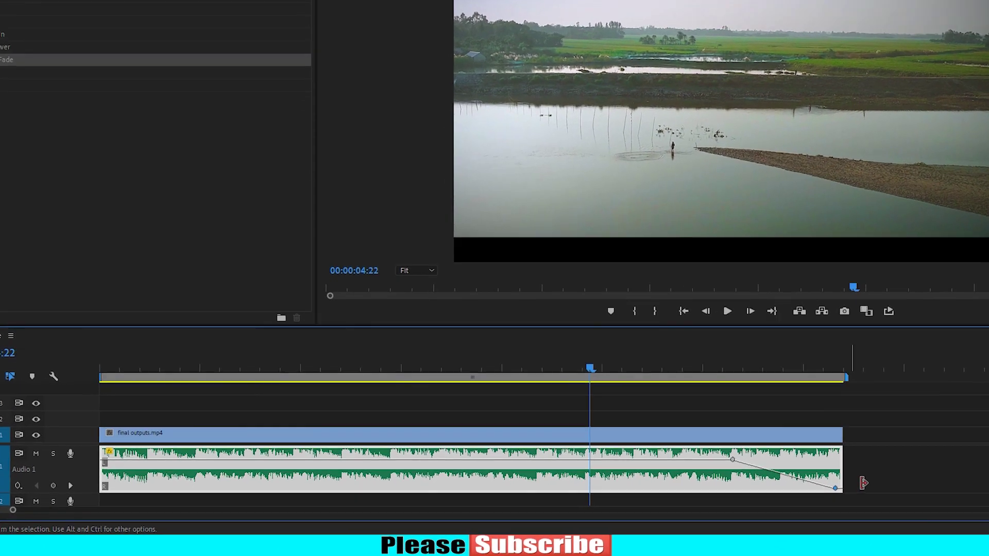
pyautogui.press('space')
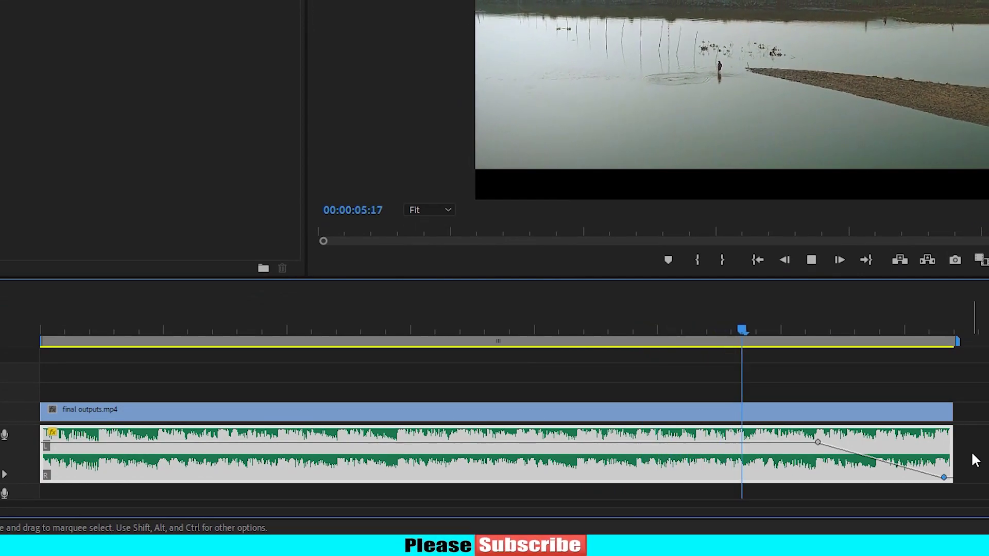
pyautogui.press('space')
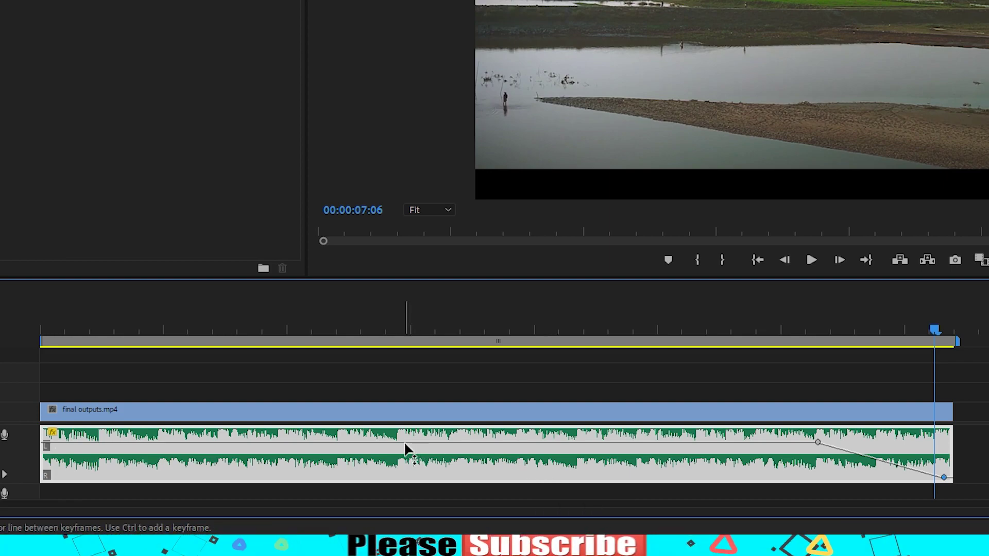
pyautogui.moveTo(404, 440)
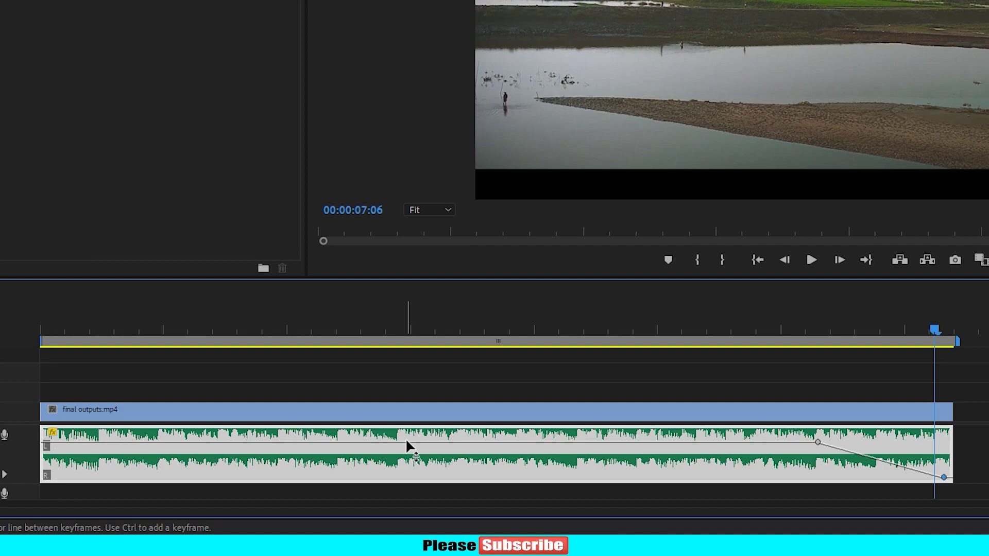
# Add keyframes mid-clip, lower the middle section to about -11.8 dB, and play back the dip.
pyautogui.keyDown('ctrl'); pyautogui.click(405, 442); pyautogui.keyUp('ctrl')
pyautogui.keyDown('ctrl'); pyautogui.click(431, 442); pyautogui.keyUp('ctrl')
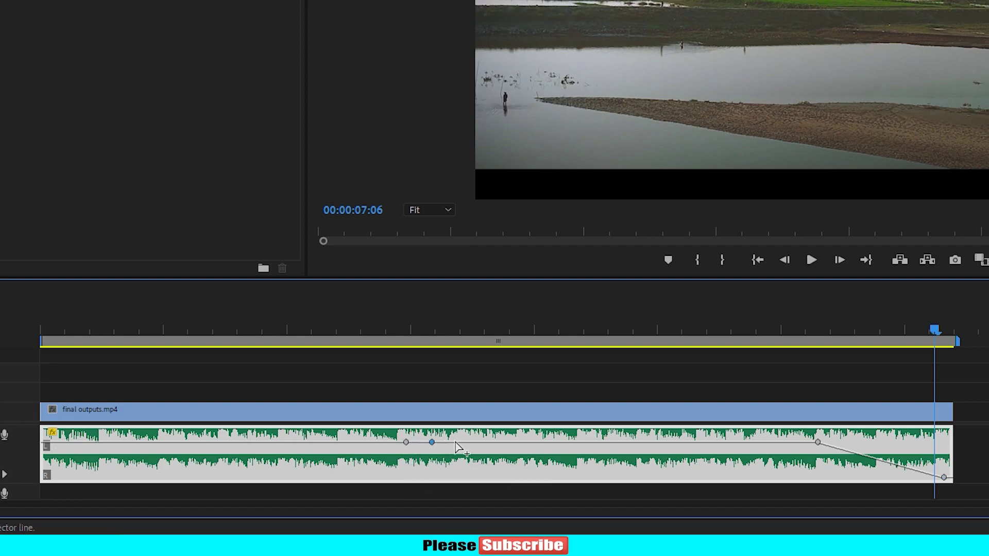
pyautogui.click(512, 442)
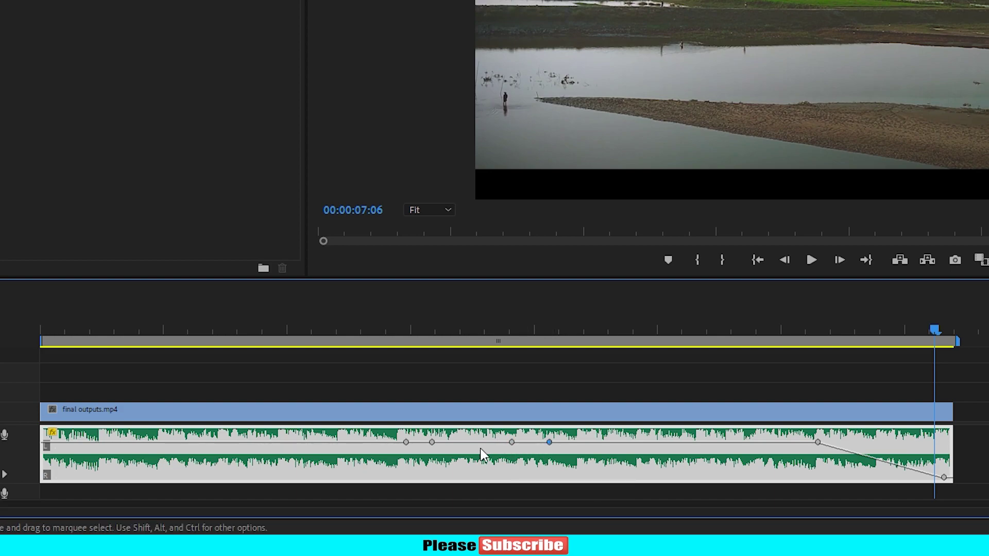
pyautogui.click(464, 467)
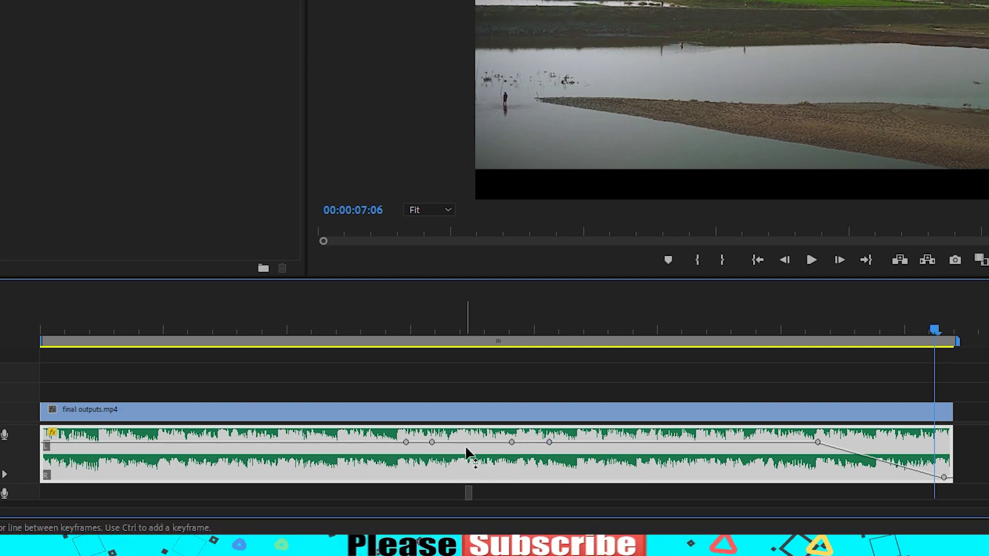
pyautogui.moveTo(465, 442); pyautogui.dragTo(465, 462)
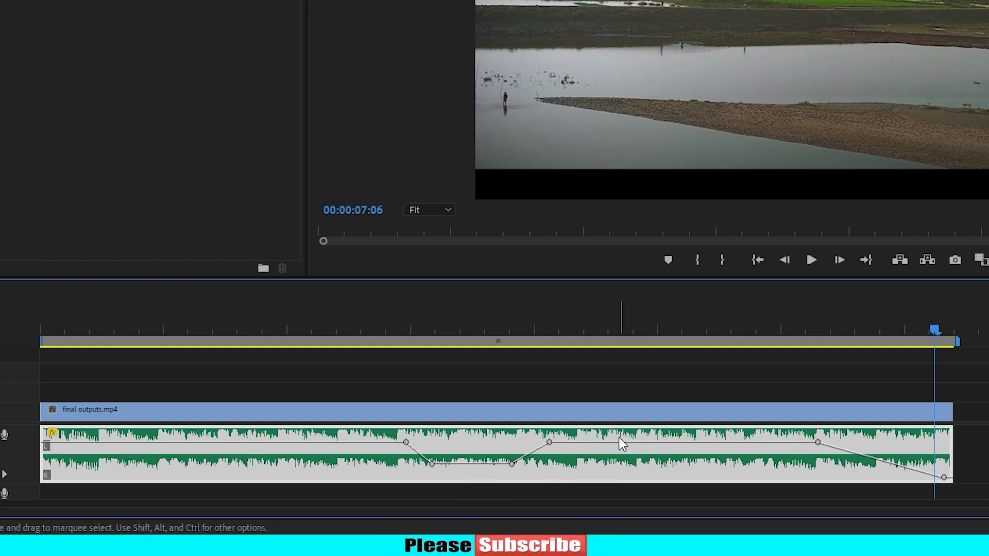
pyautogui.click(332, 328)
pyautogui.press('space')
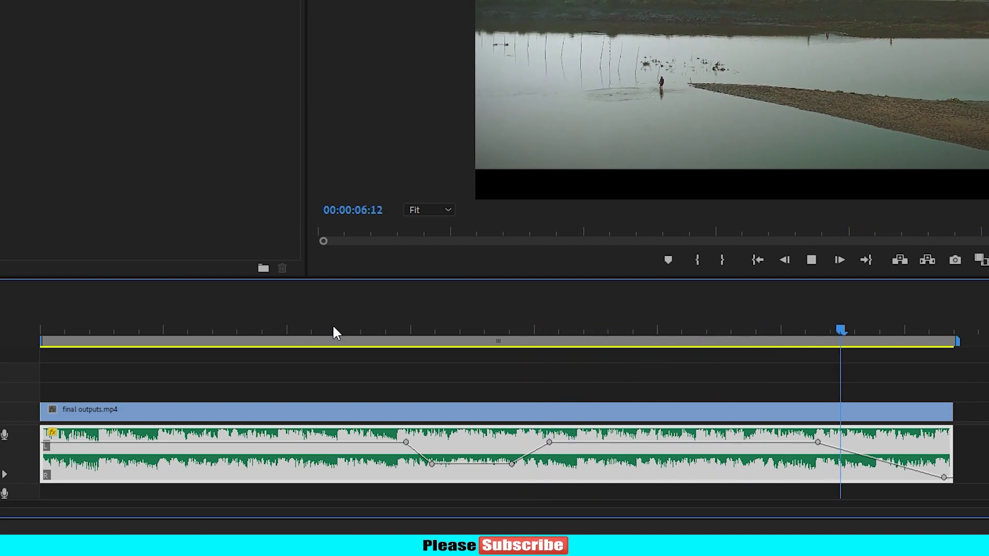
pyautogui.press('space')
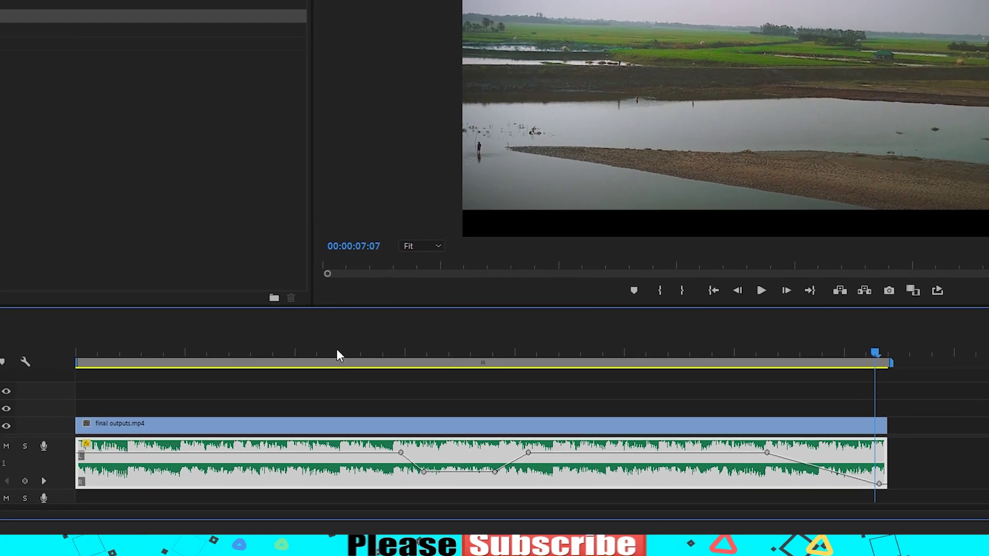